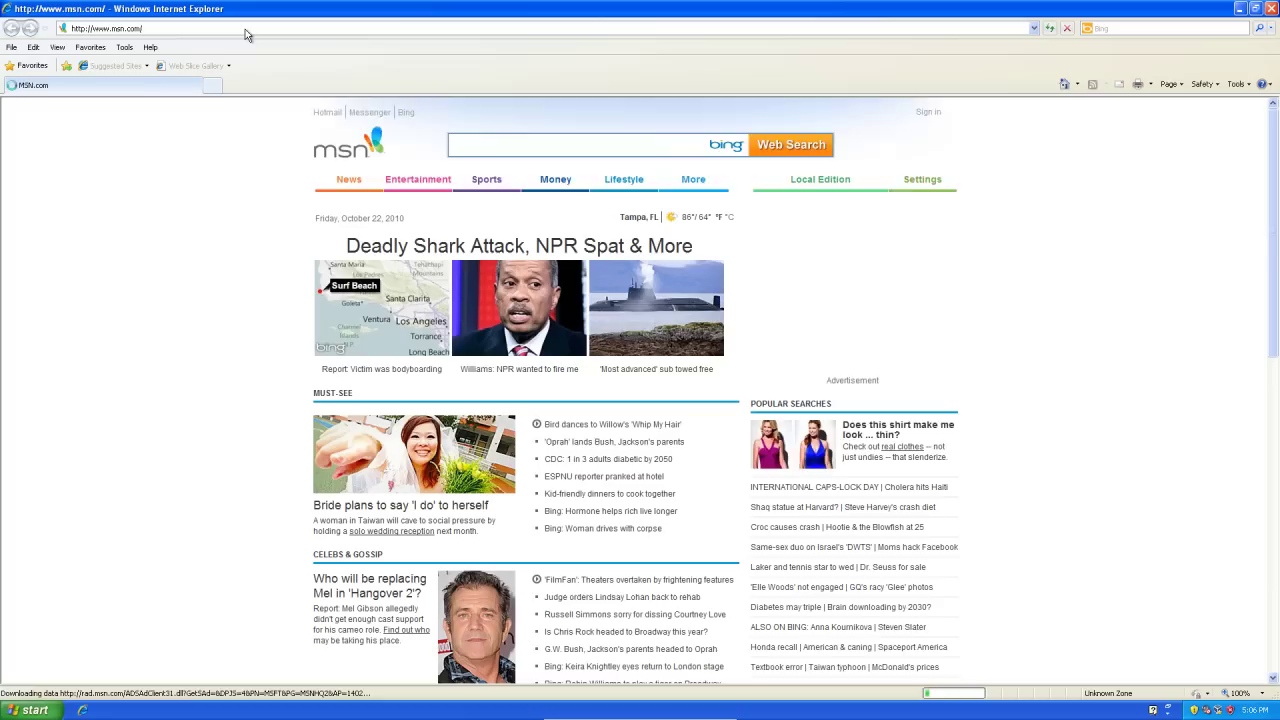
- Open the xchat.org website in the browser
left_click(245, 29)
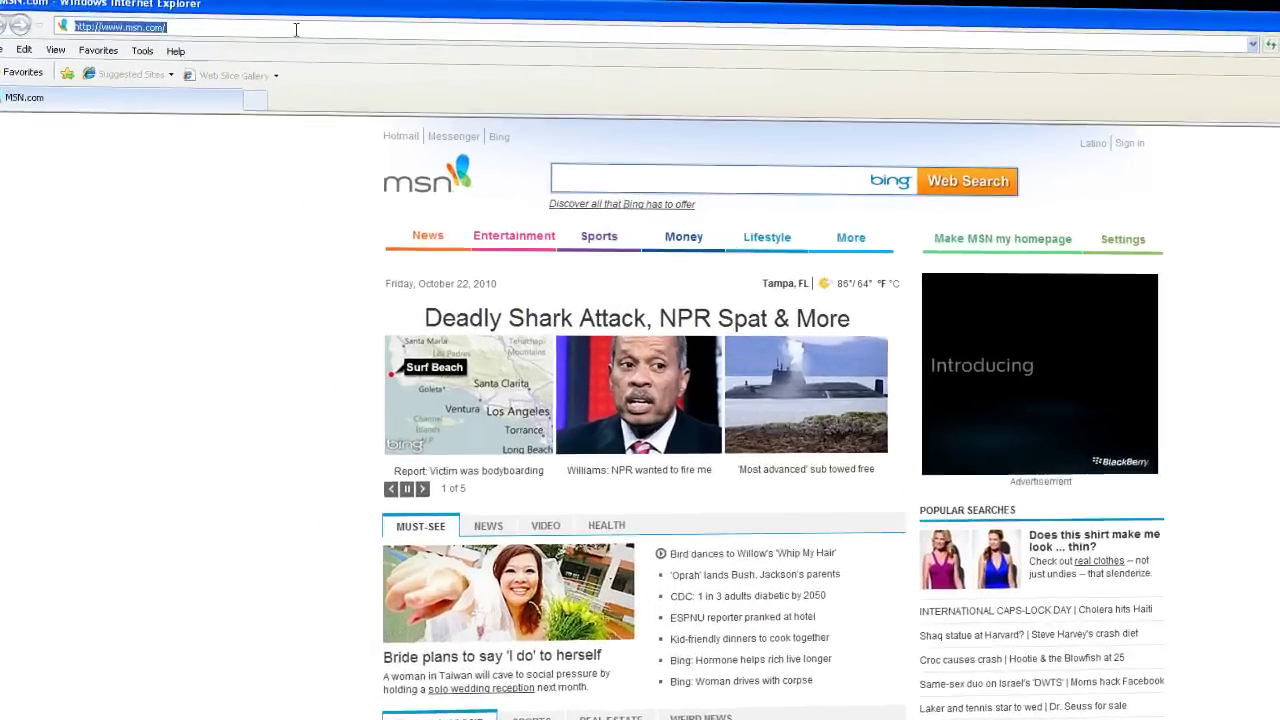
type("xchat.o")
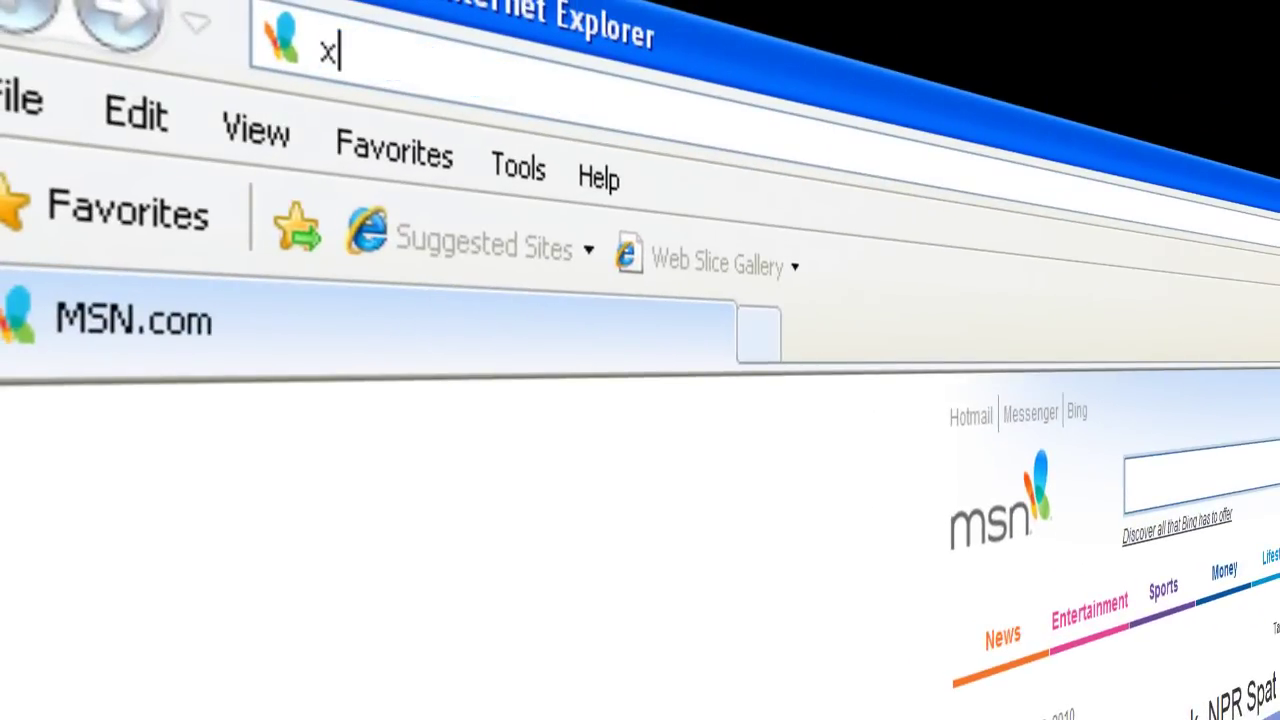
type("rg")
key("Return")
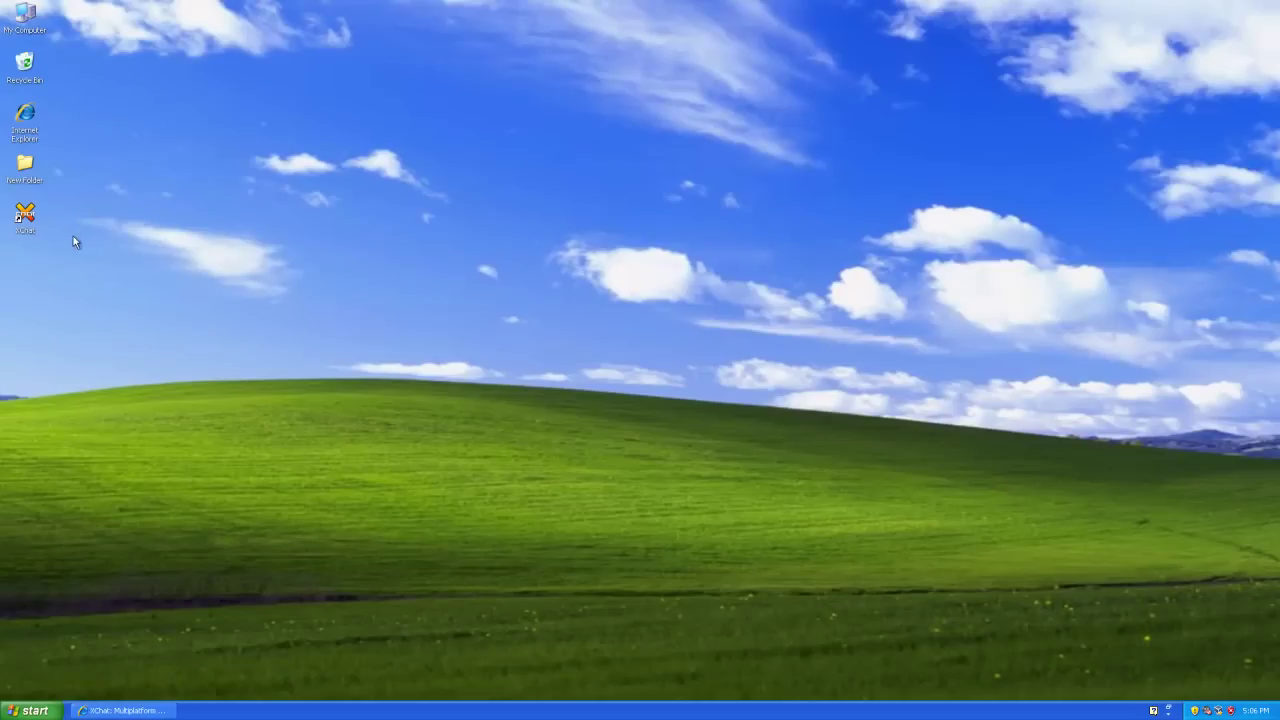
- Launch XChat from the desktop and review the nick name entry in the user information
double_click(28, 222)
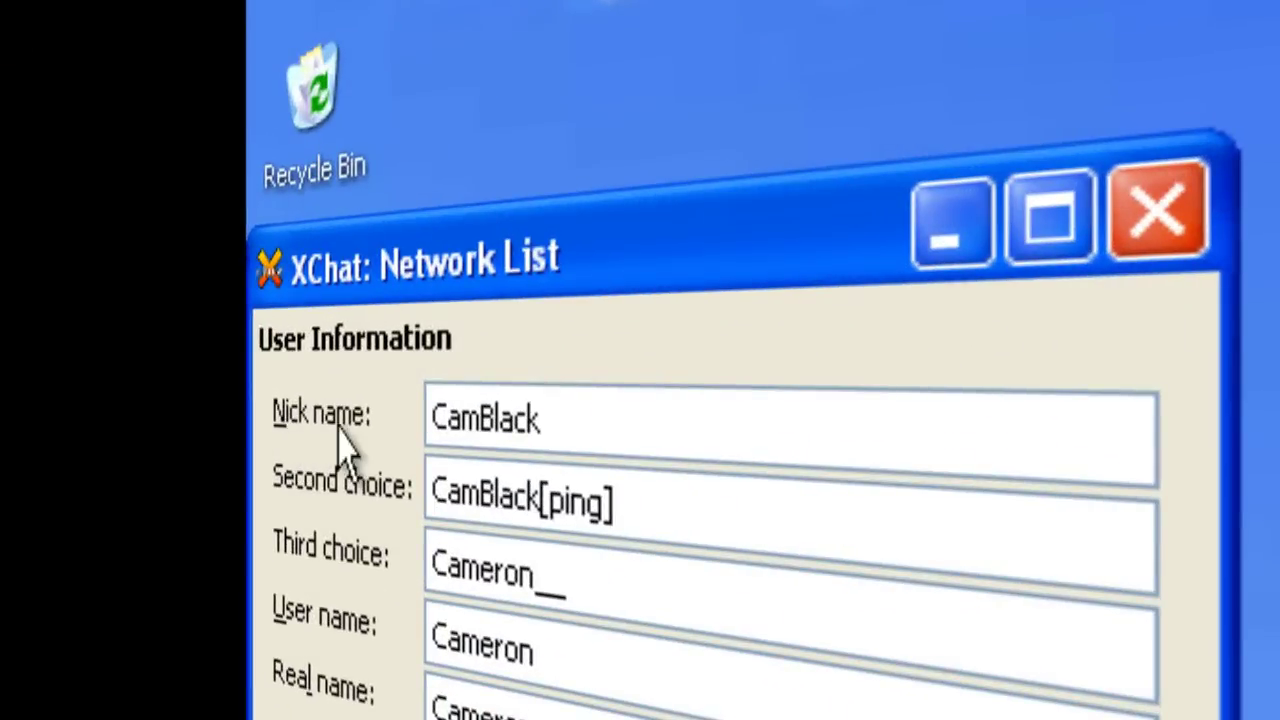
left_click(431, 410)
left_click_drag(431, 410, 557, 409)
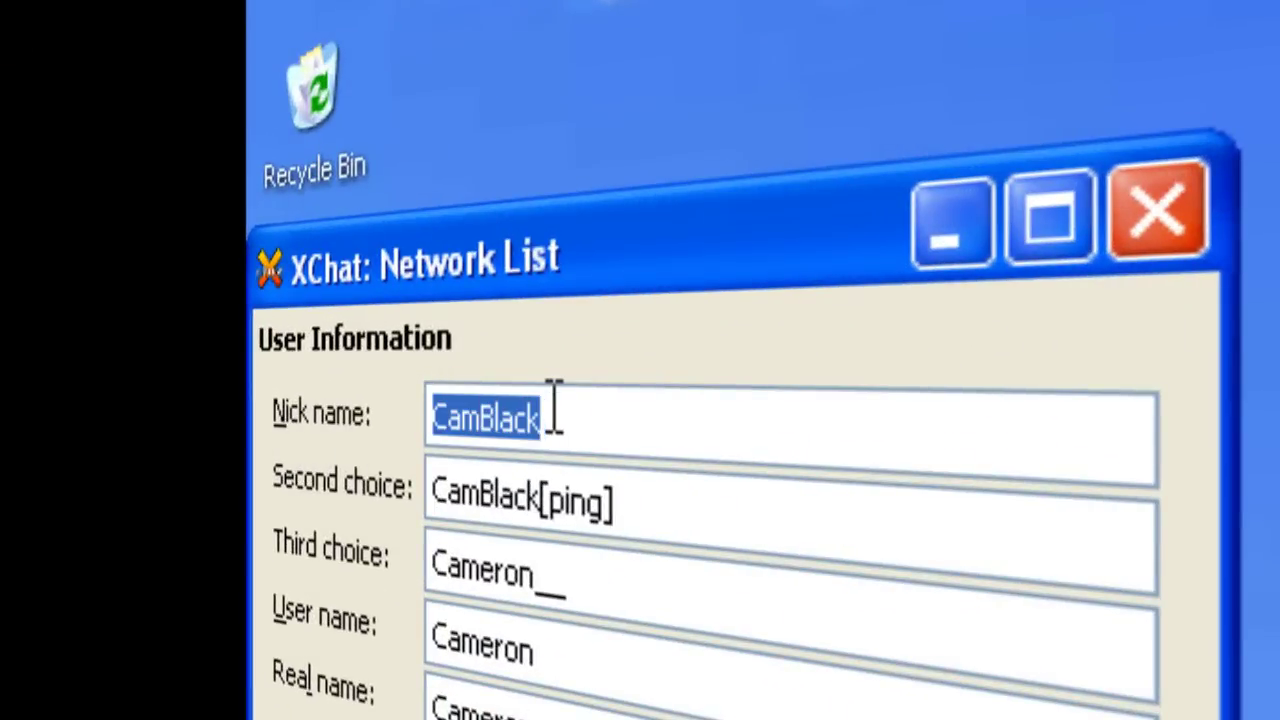
left_click(558, 411)
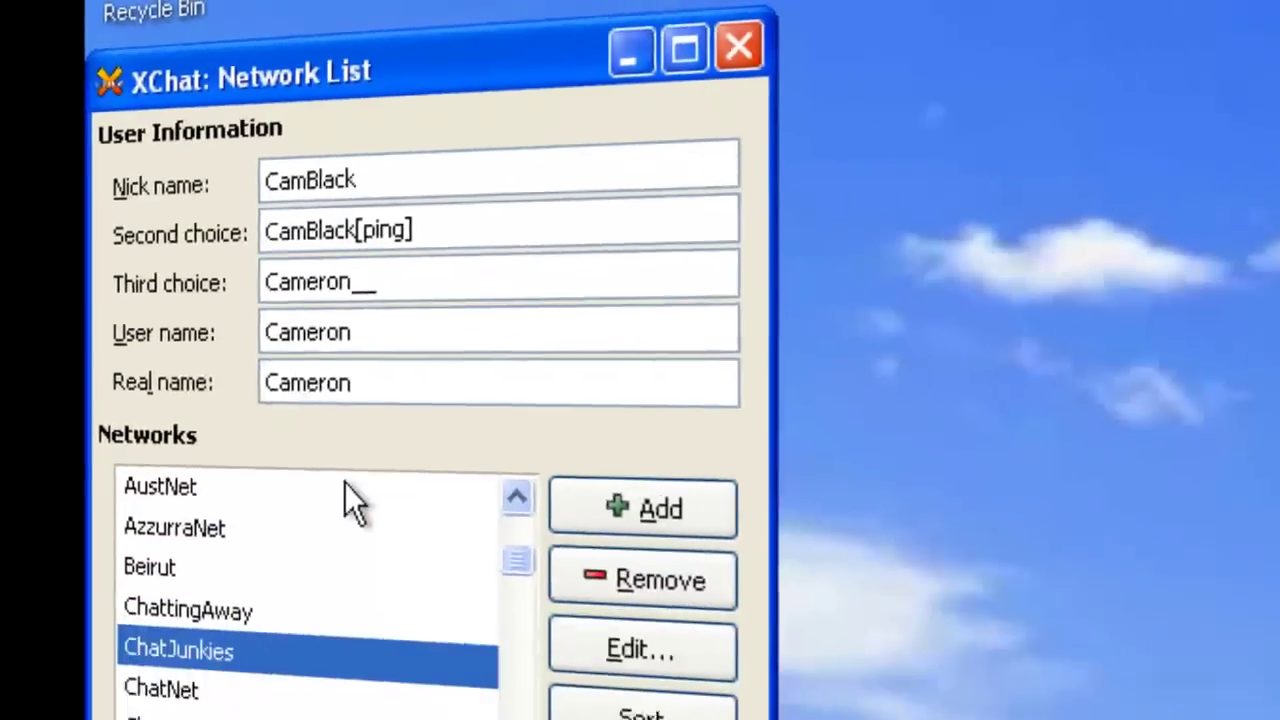
- Add a new network named Geekshed to the network list
scroll(344, 490, "up", 3)
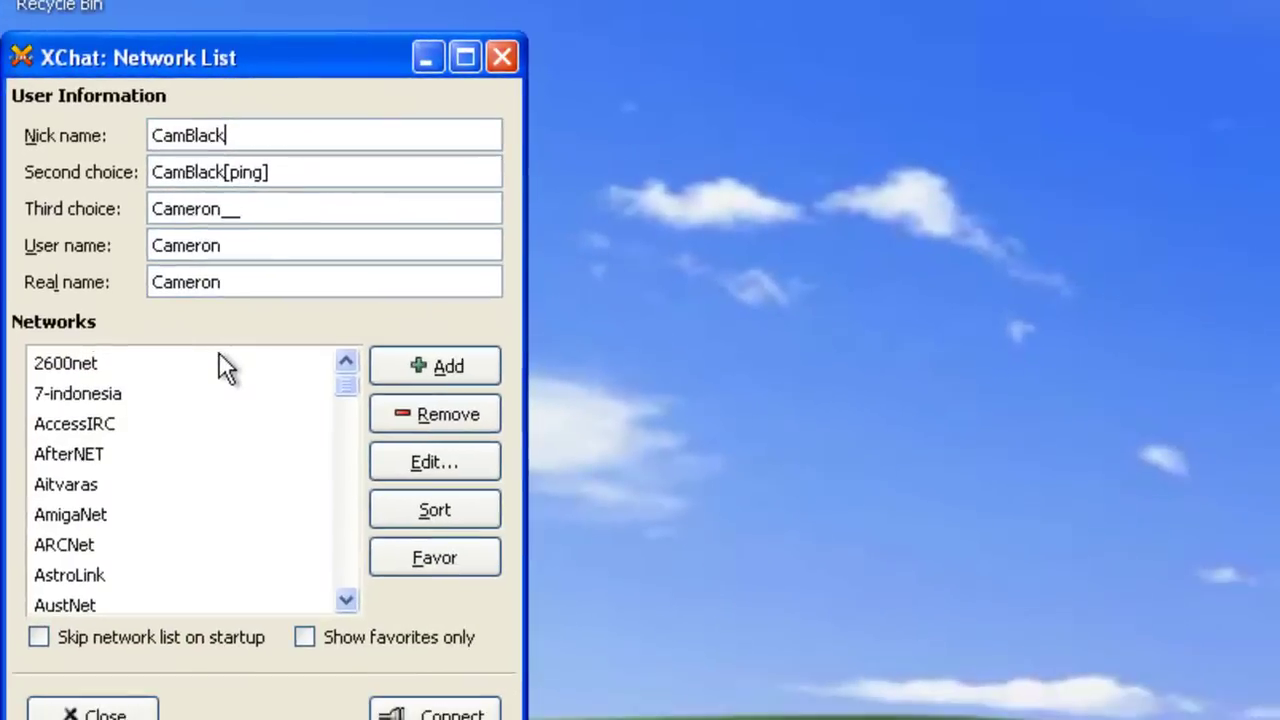
mouse_move(344, 388)
left_mouse_down()
mouse_move(301, 542)
mouse_move(306, 594)
mouse_move(343, 451)
mouse_move(338, 382)
left_mouse_up()
left_click(407, 368)
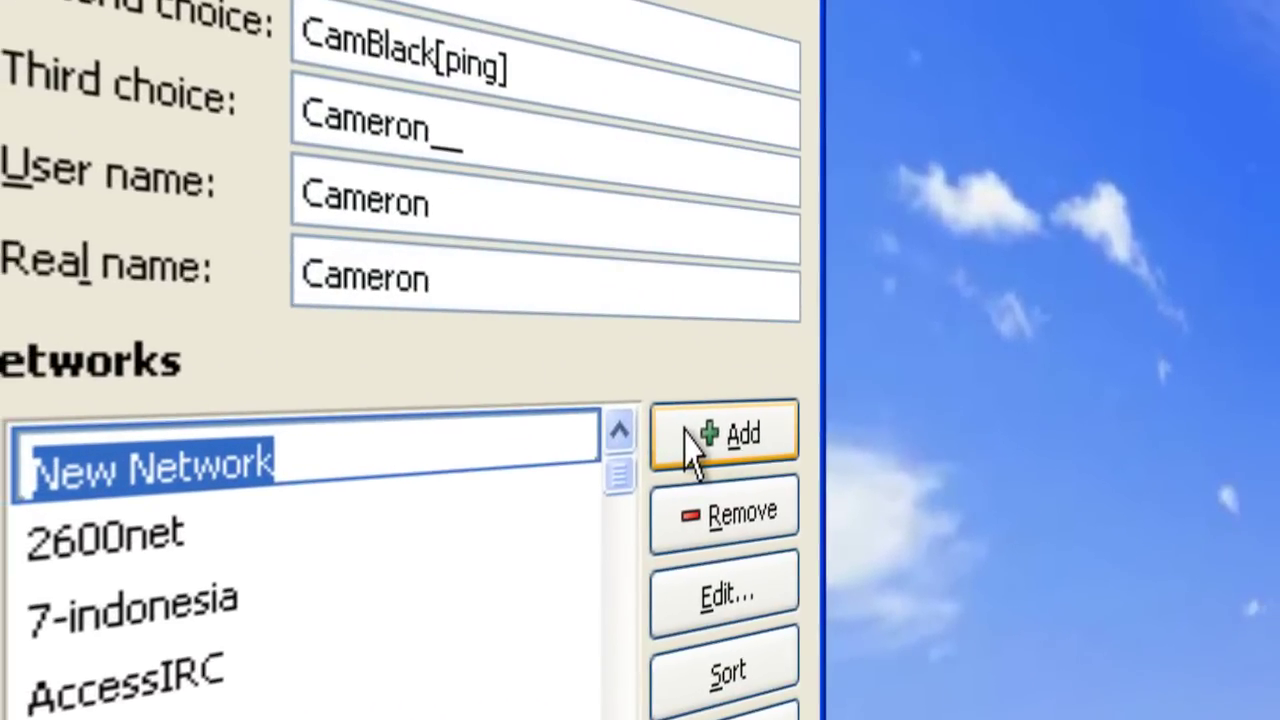
type("Geek")
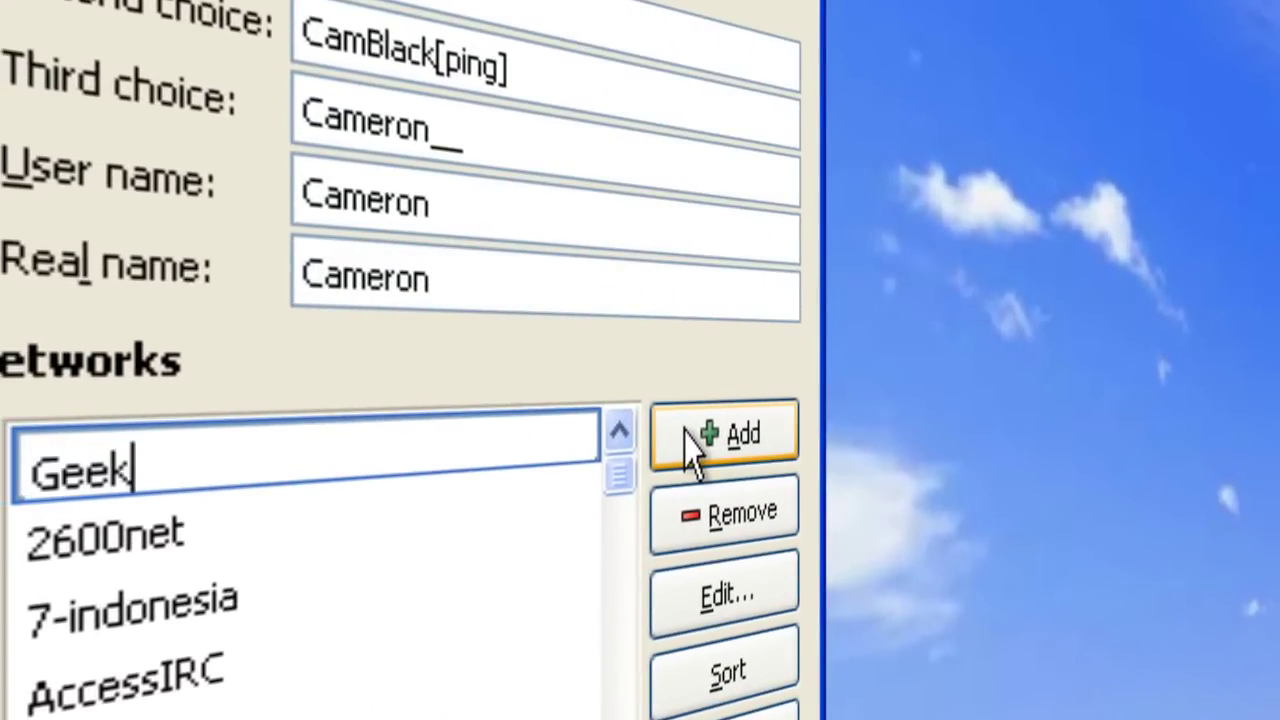
type("sahed")
key("BackSpace")
key("BackSpace")
key("BackSpace")
key("BackSpace")
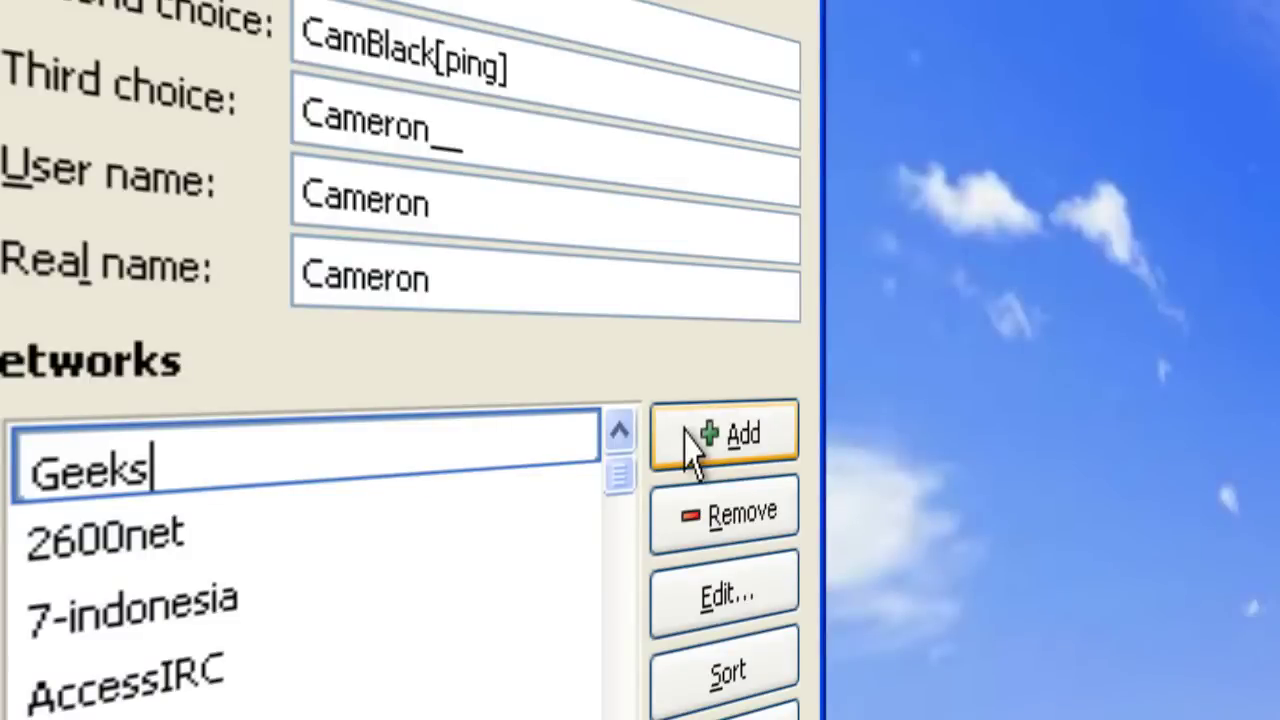
type("hed")
key("Return")
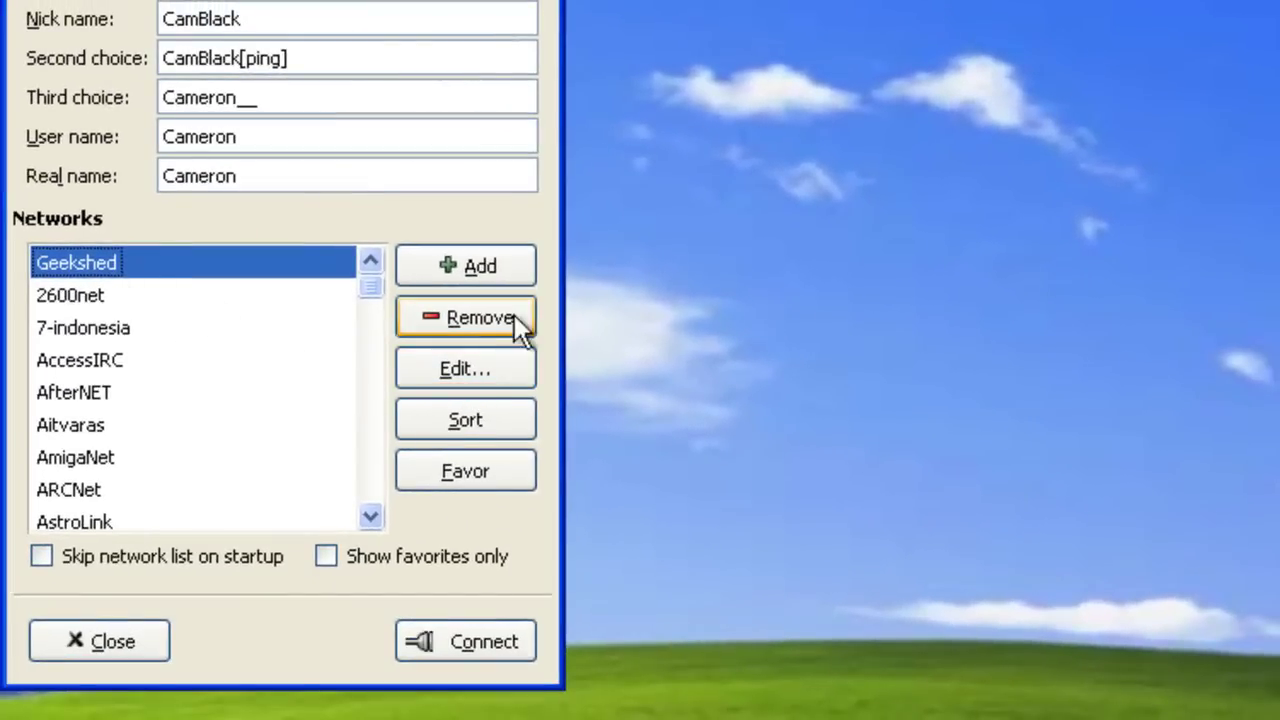
- Edit the Geekshed network and add irc.geekshed.net as its server
left_click(463, 371)
left_click(690, 196)
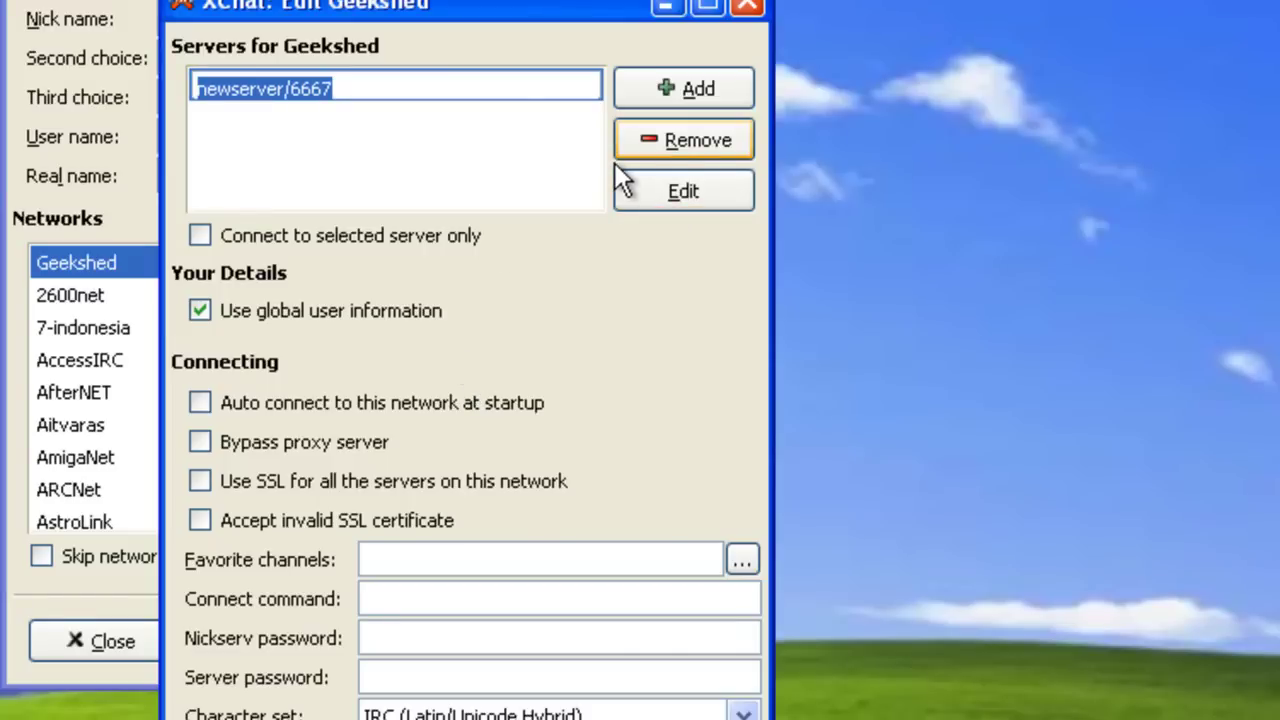
type("irc.geeks")
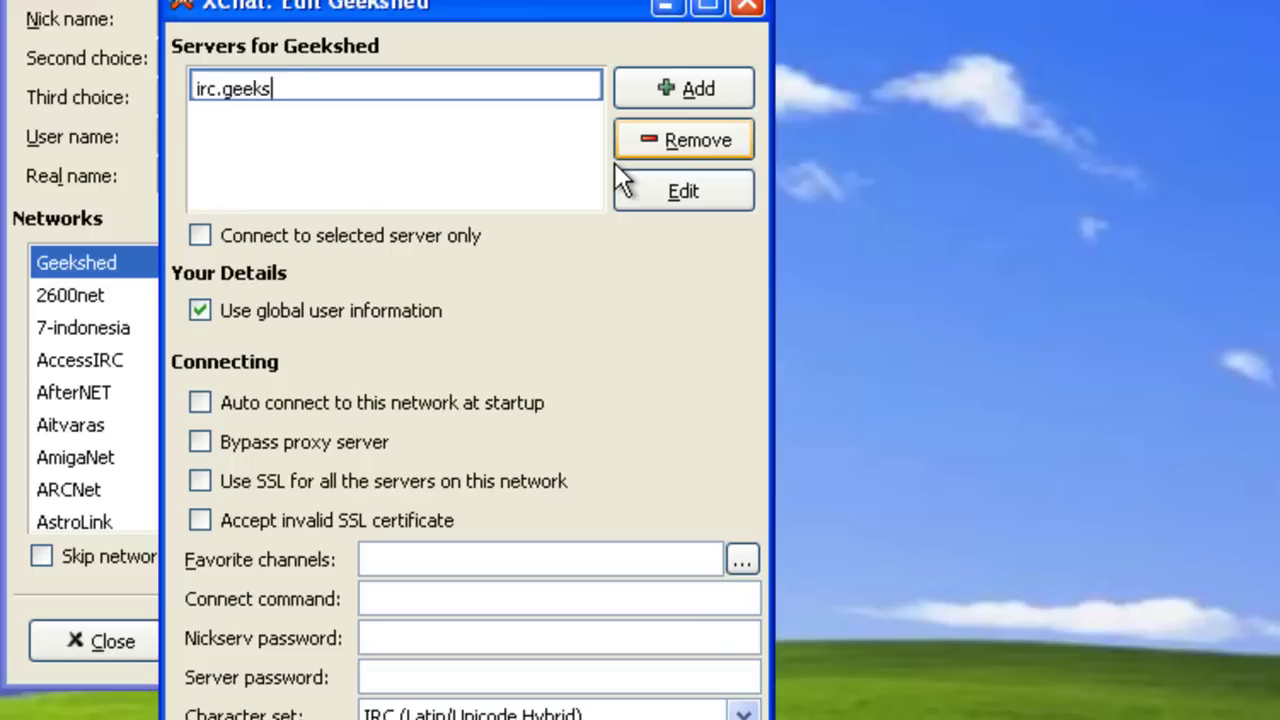
type("hed.net")
key("Tab")
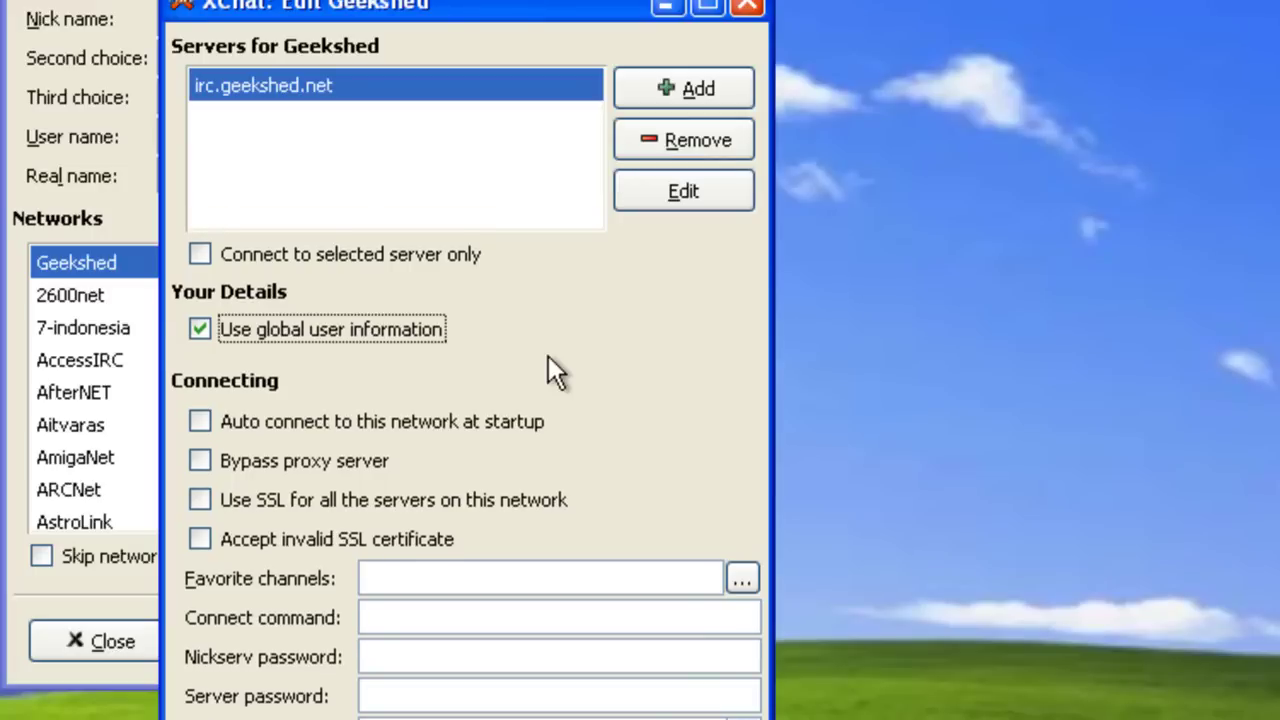
- Enable auto connect to Geekshed at startup and add #help to its favorite channels
left_click(255, 420)
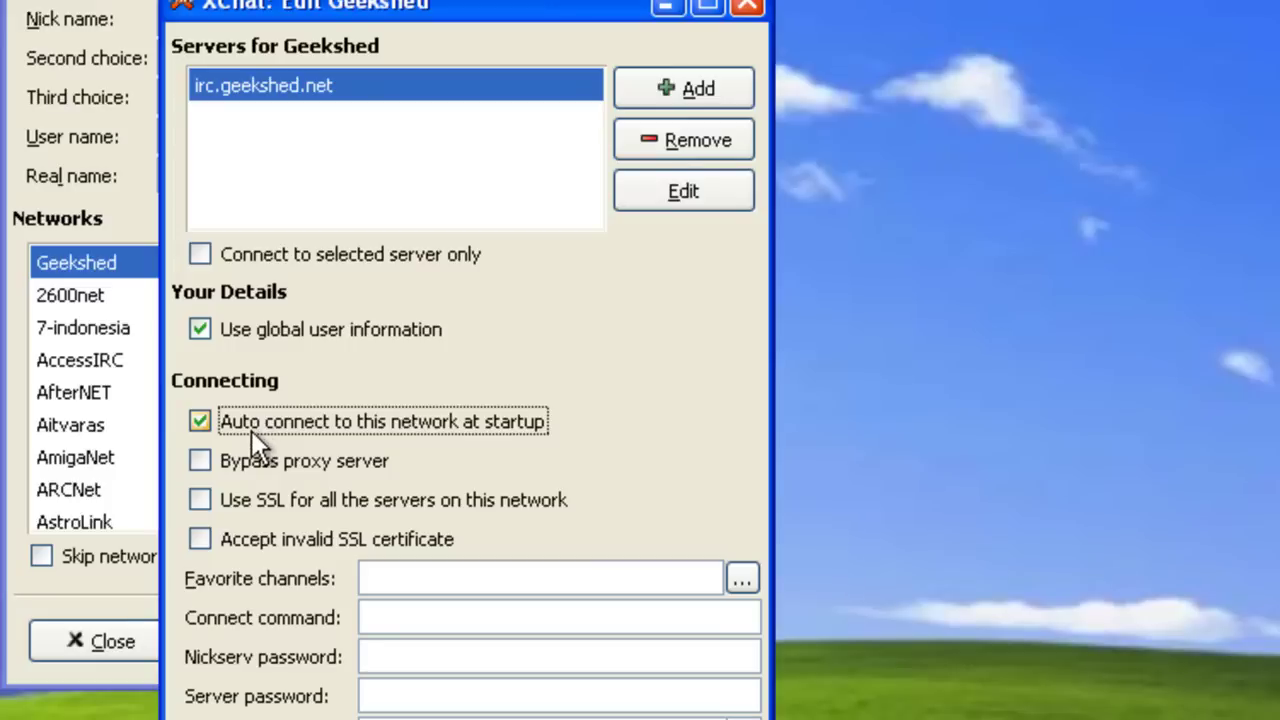
left_click(567, 576)
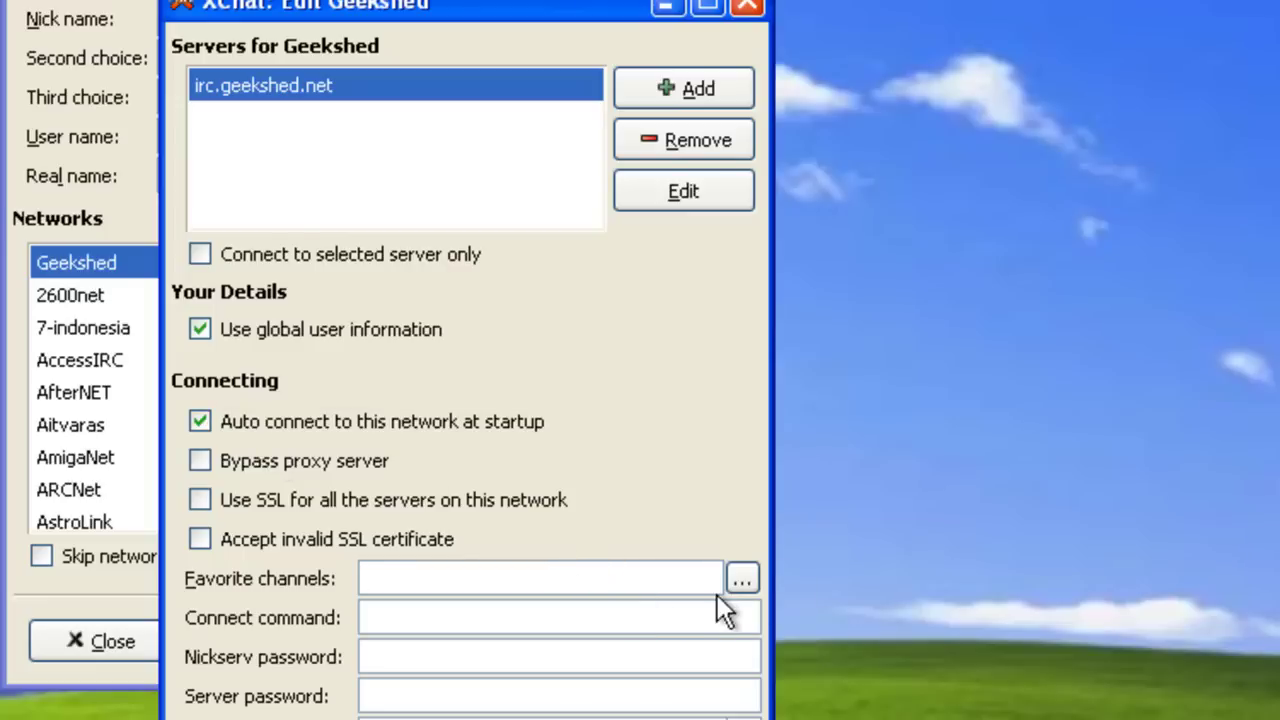
left_click(744, 580)
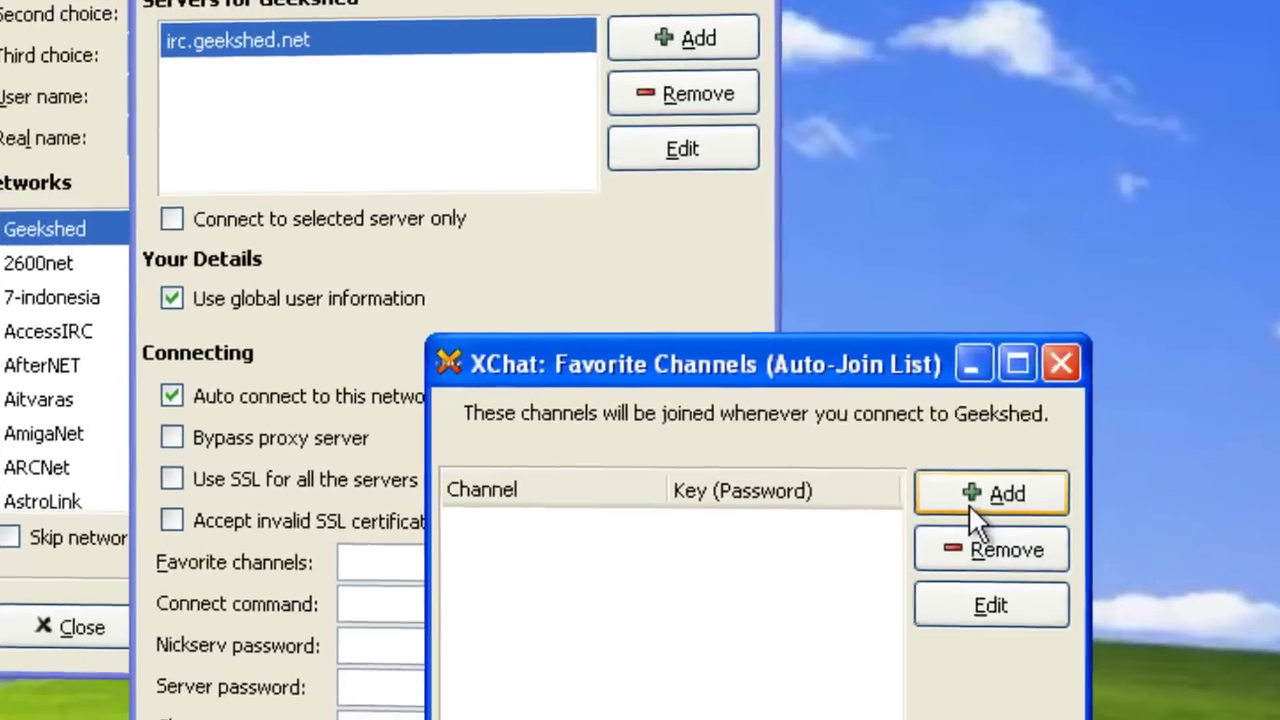
left_click(955, 515)
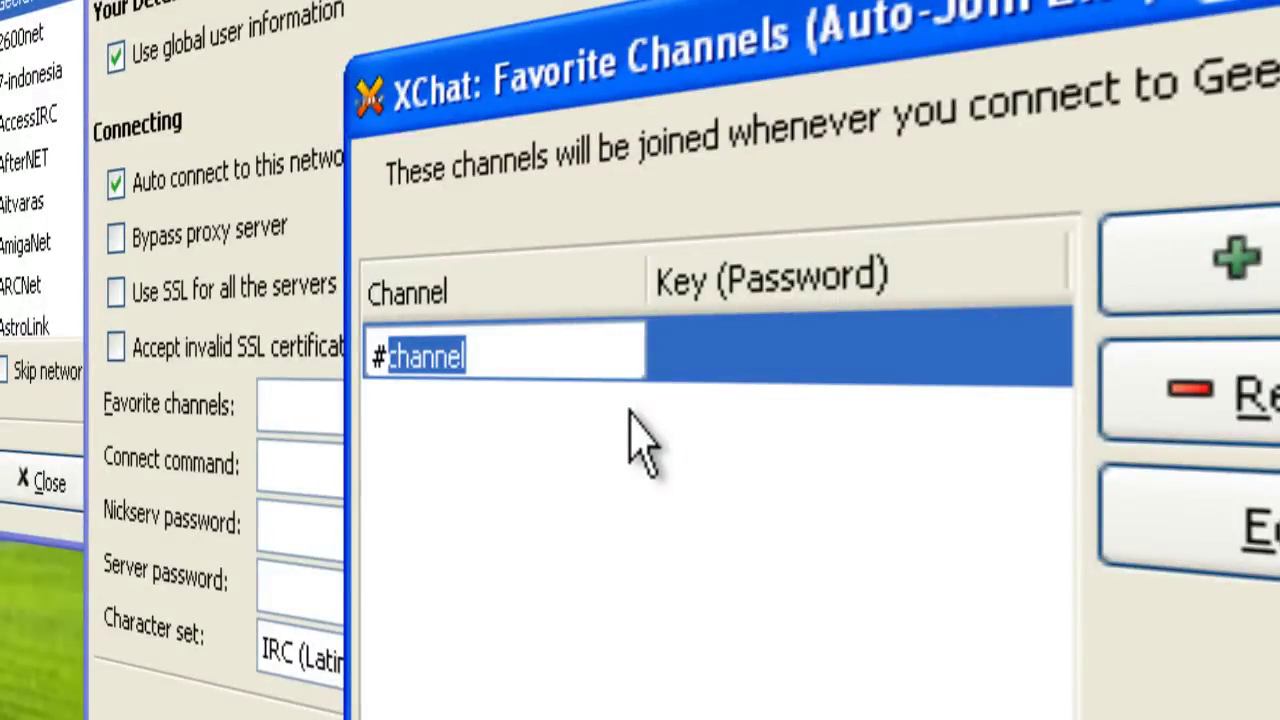
type("help")
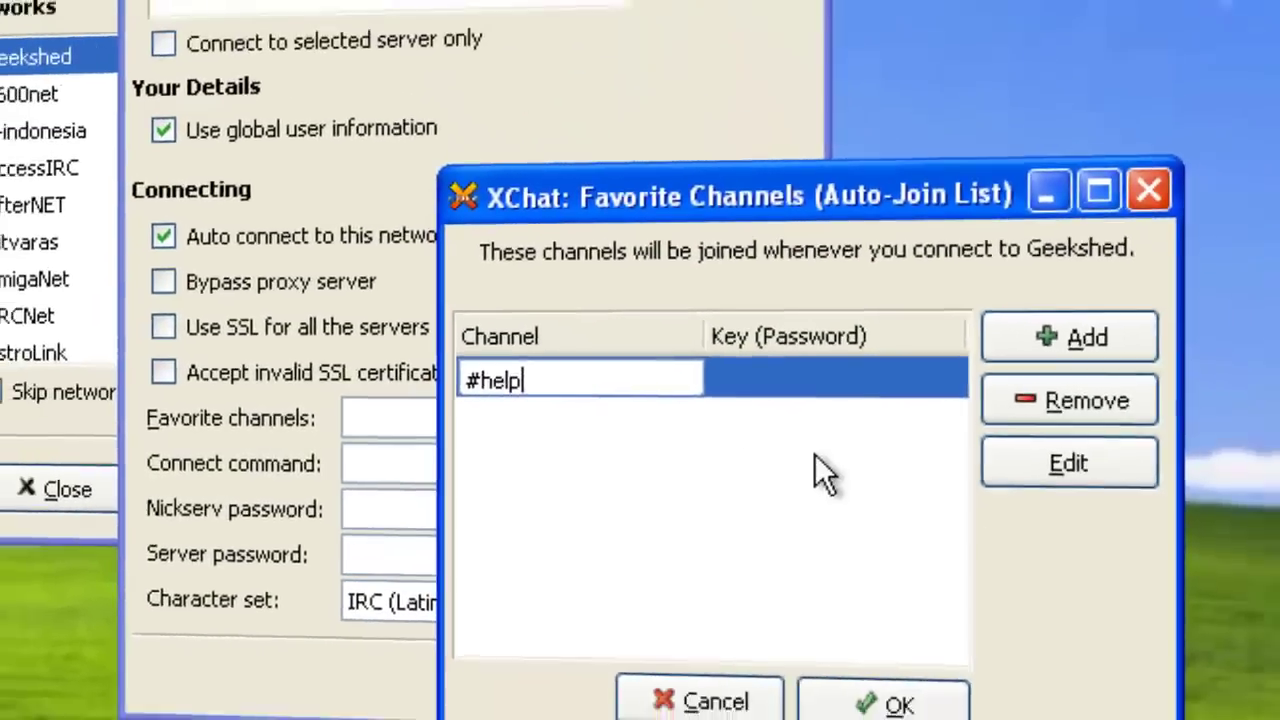
key("Return")
left_click(886, 673)
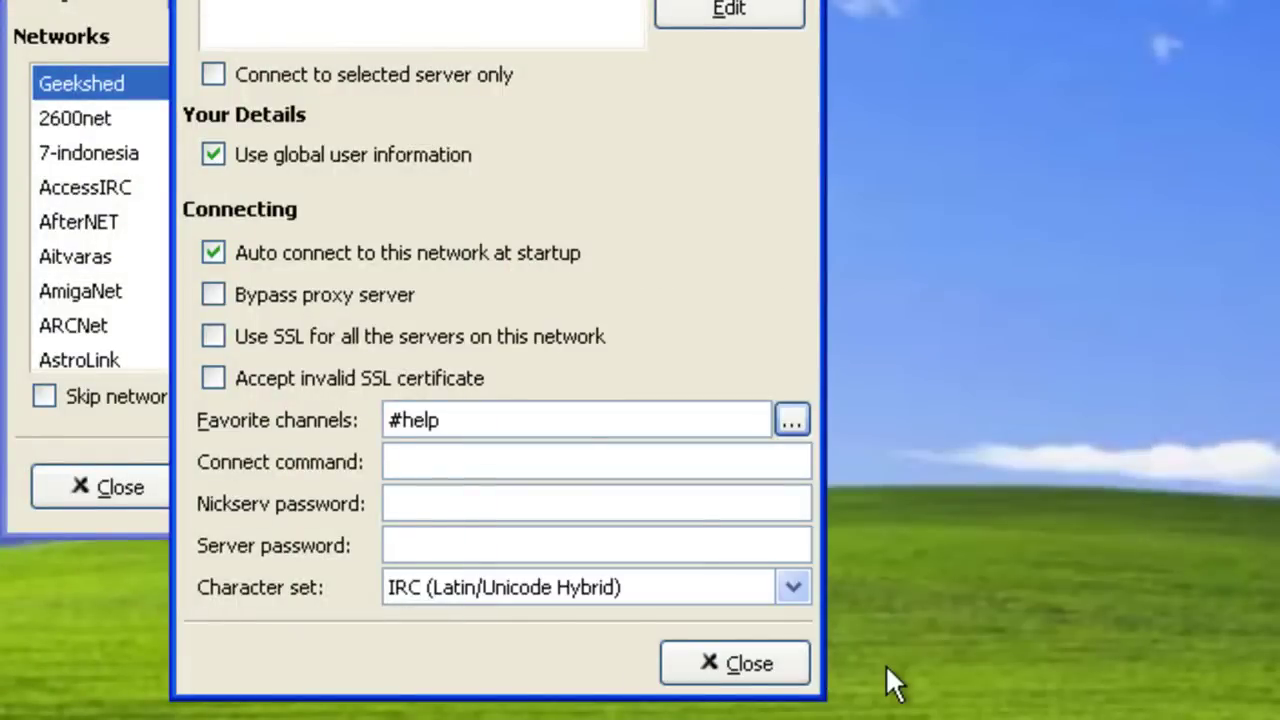
- Enter the Nickserv password for Geekshed and close the network's settings
left_click(440, 506)
type("****")
key("BackSpace")
key("BackSpace")
key("BackSpace")
key("BackSpace")
type("******")
key("Escape")
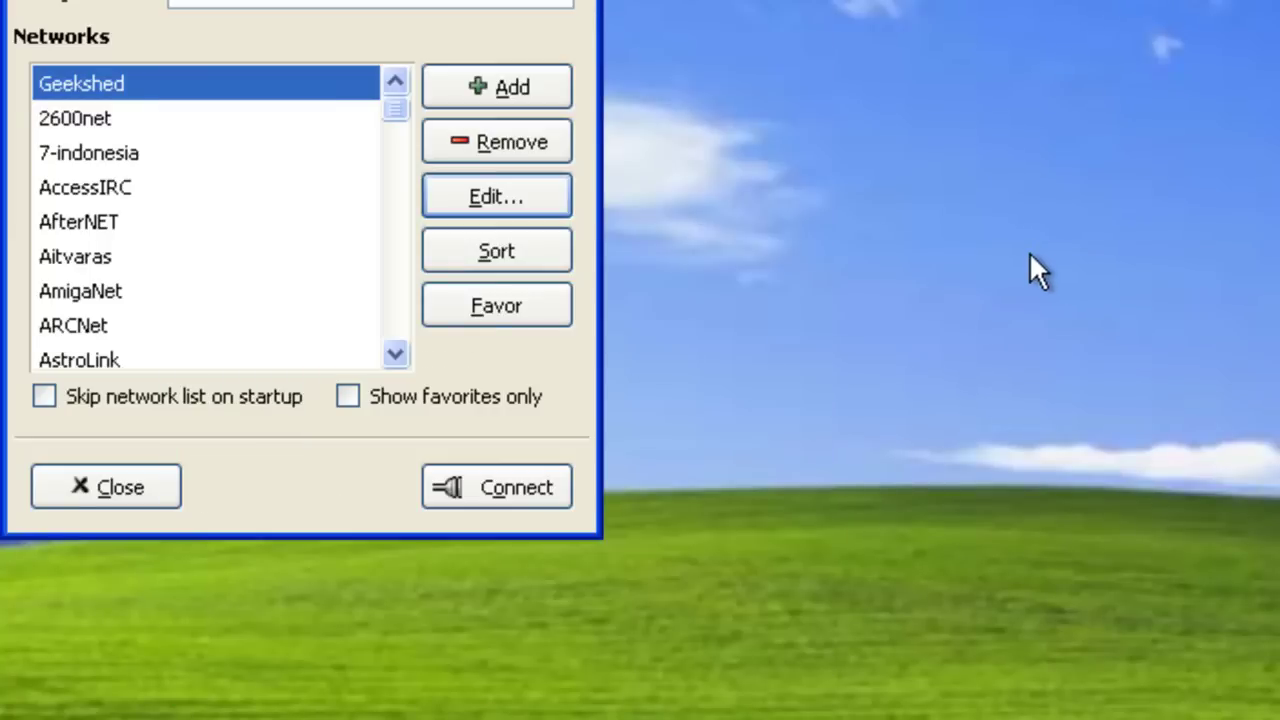
- Enable skipping the network list on startup and connect to the Geekshed network
left_click(75, 403)
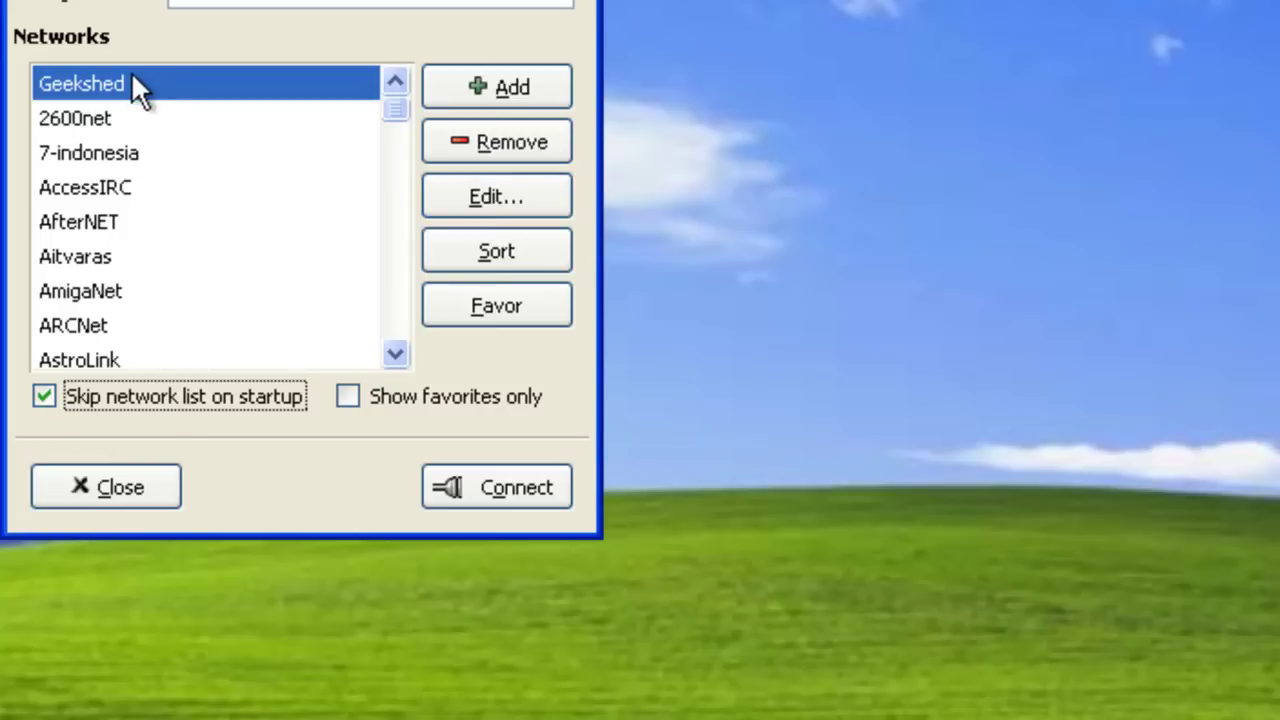
left_click(503, 488)
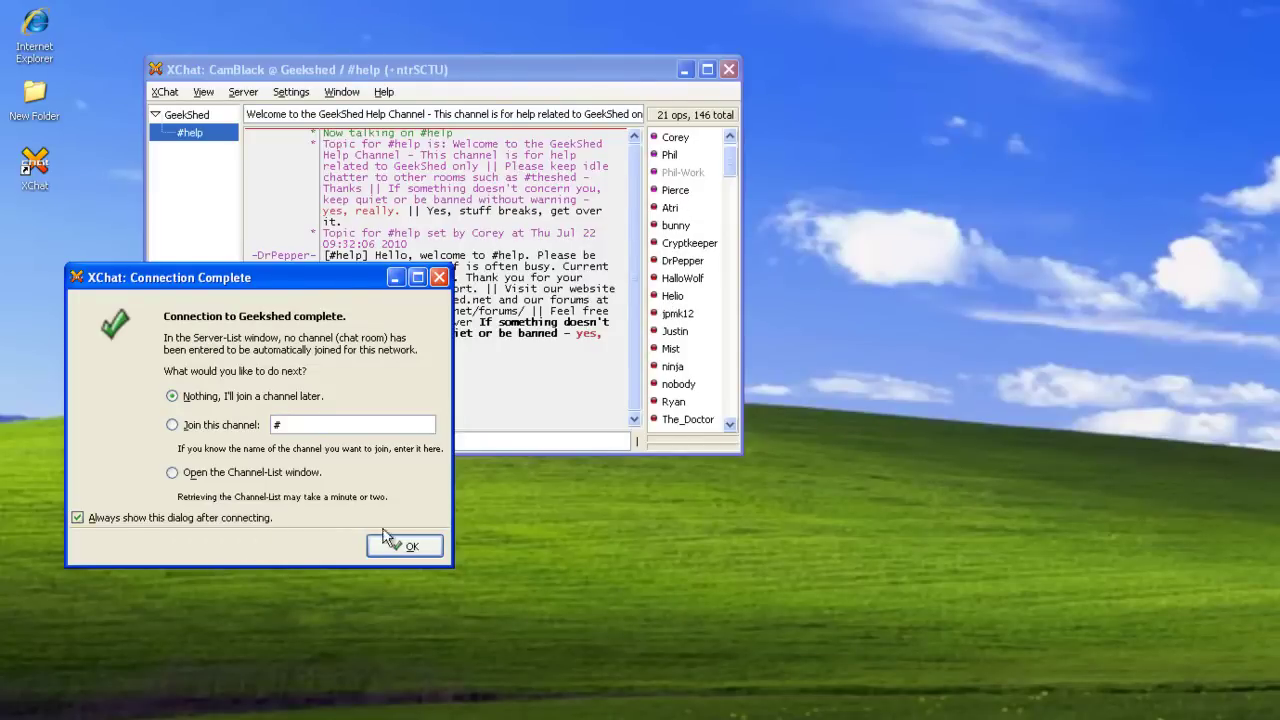
- Turn off always showing the Connection Complete dialog and dismiss it without joining another channel
left_click(78, 517)
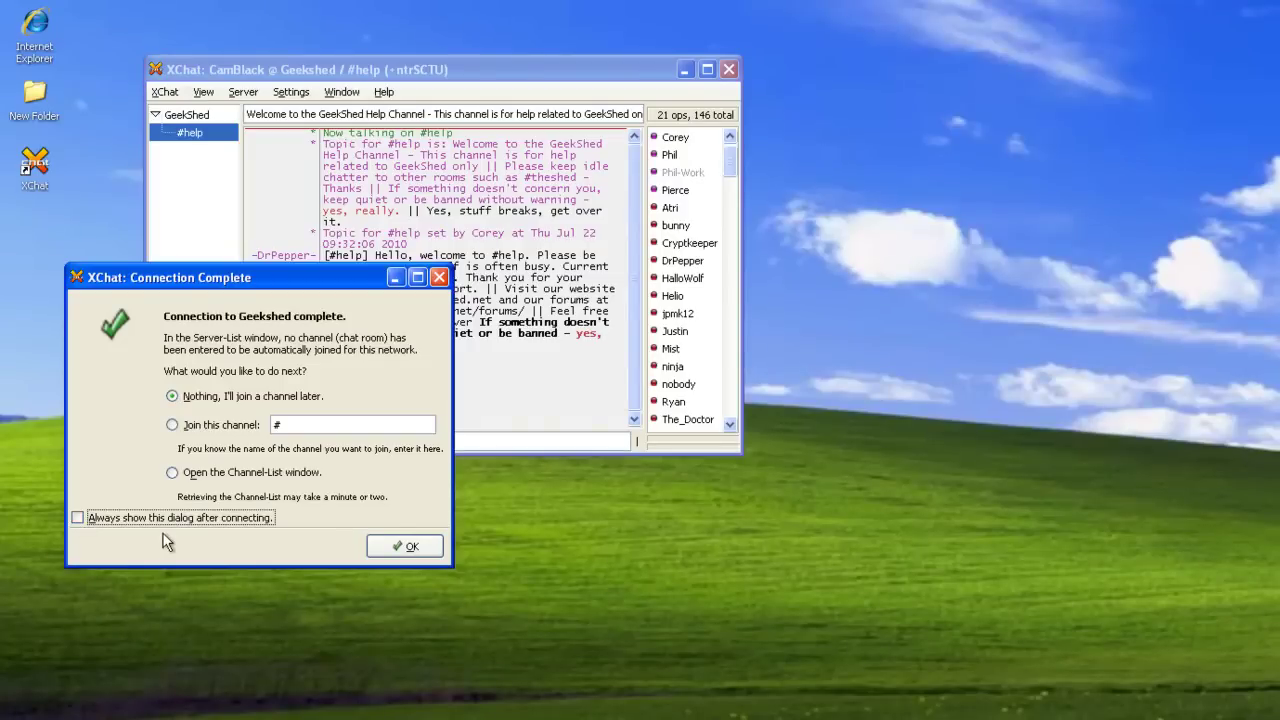
left_click(402, 546)
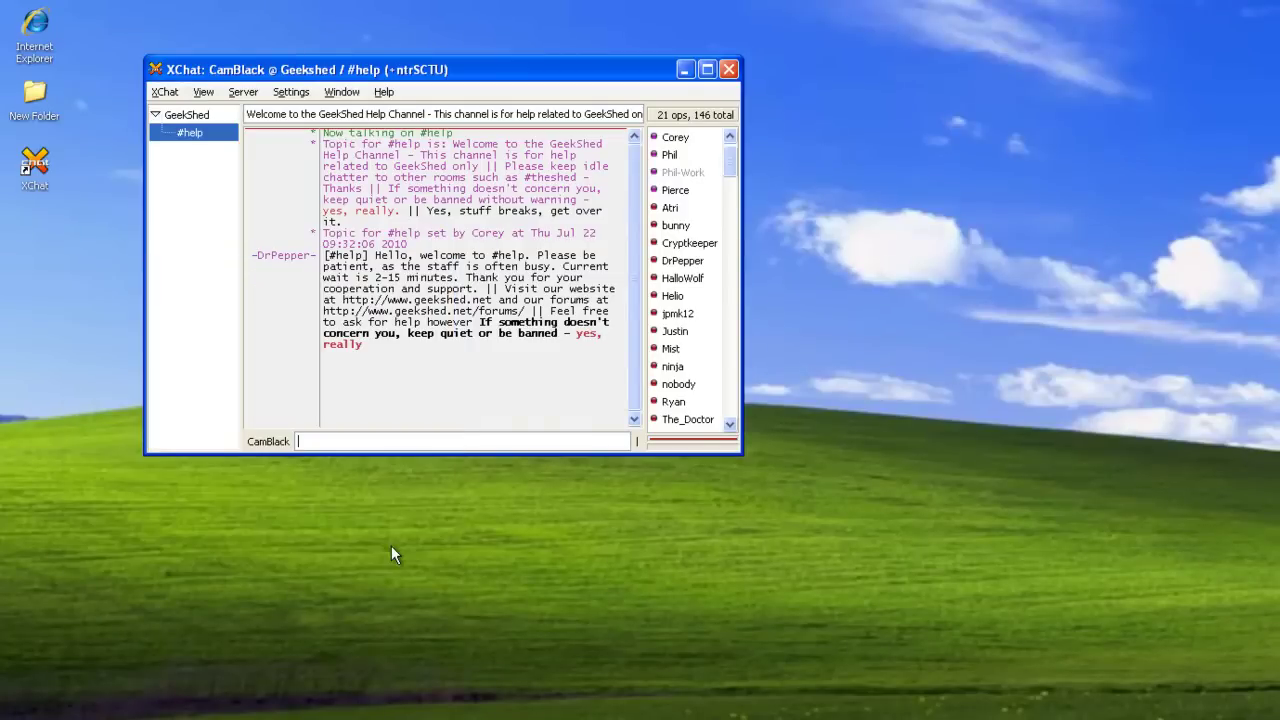